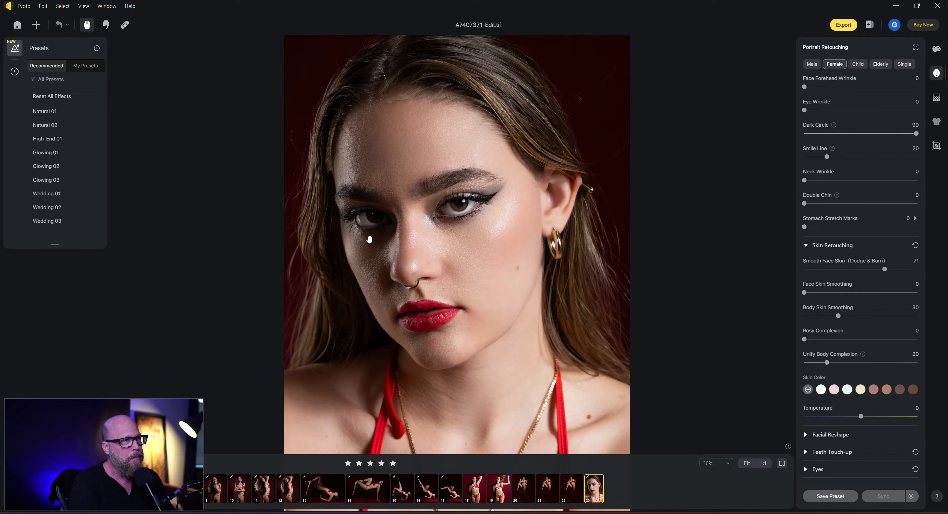
Compare the retouched portrait with its original, then inspect the unretouched facial skin up close.
{"action": "left_click", "coordinate": [306, 193]}
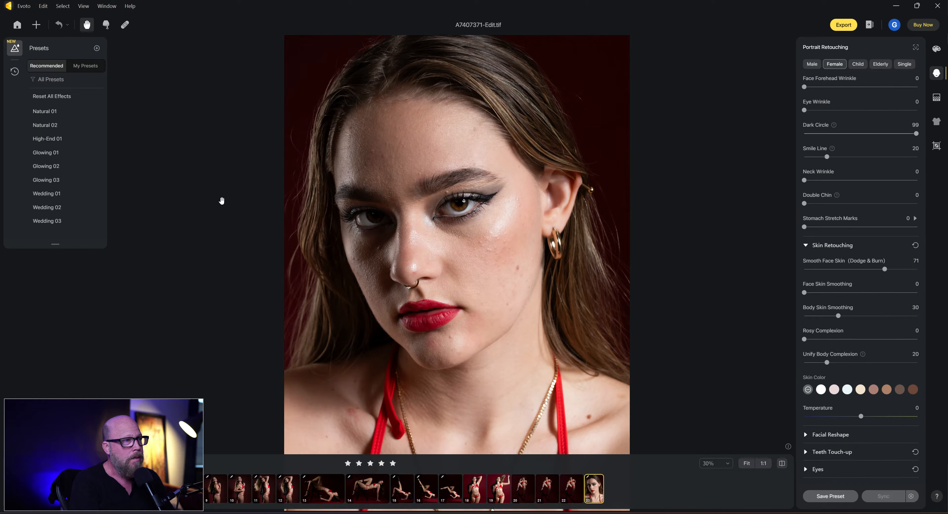
{"action": "key", "text": "backslash"}
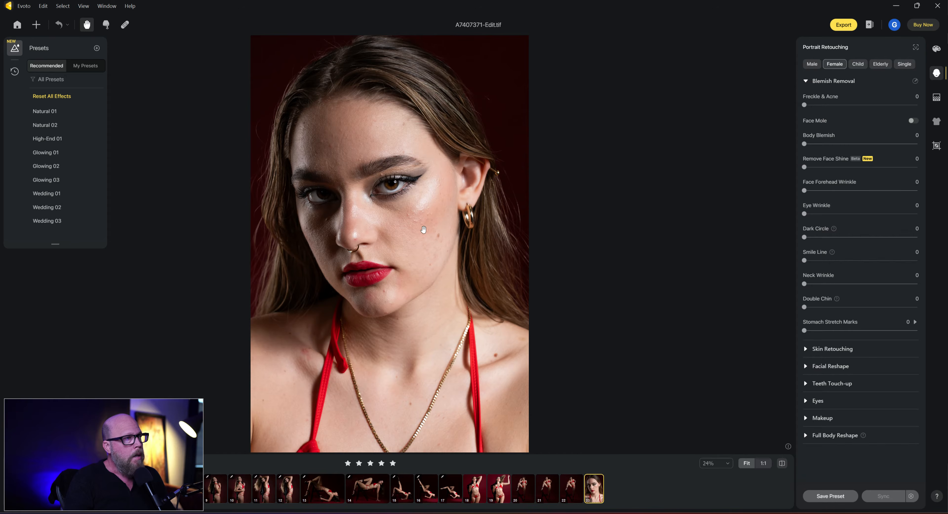
{"action": "scroll", "coordinate": [428, 231], "scroll_direction": "up", "scroll_amount": 5}
{"action": "scroll", "coordinate": [411, 224], "scroll_direction": "down", "scroll_amount": 4}
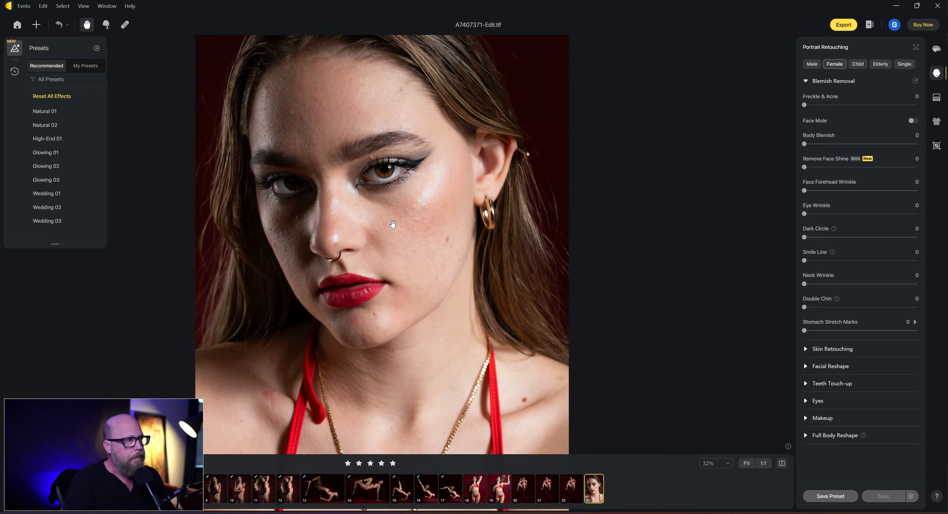
{"action": "scroll", "coordinate": [391, 222], "scroll_direction": "up", "scroll_amount": 3}
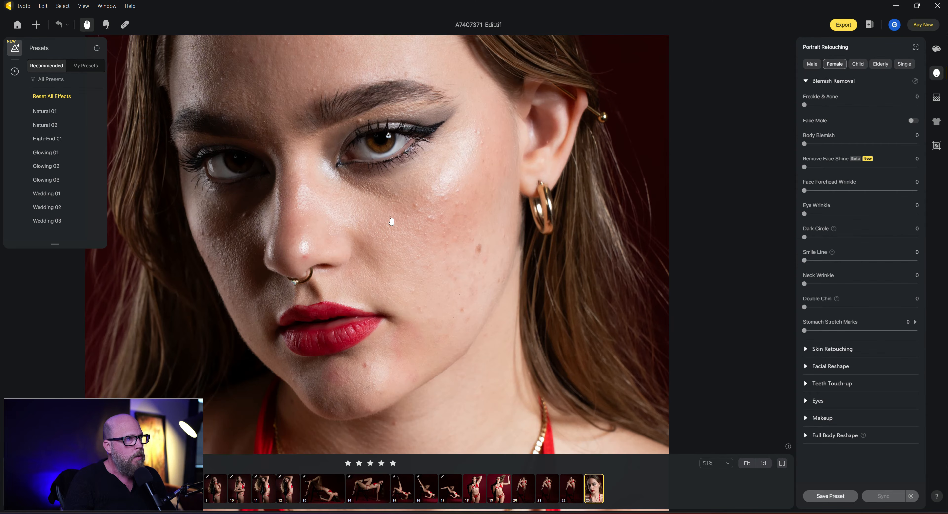
{"action": "scroll", "coordinate": [391, 221], "scroll_direction": "down", "scroll_amount": 5}
{"action": "scroll", "coordinate": [392, 222], "scroll_direction": "up", "scroll_amount": 2}
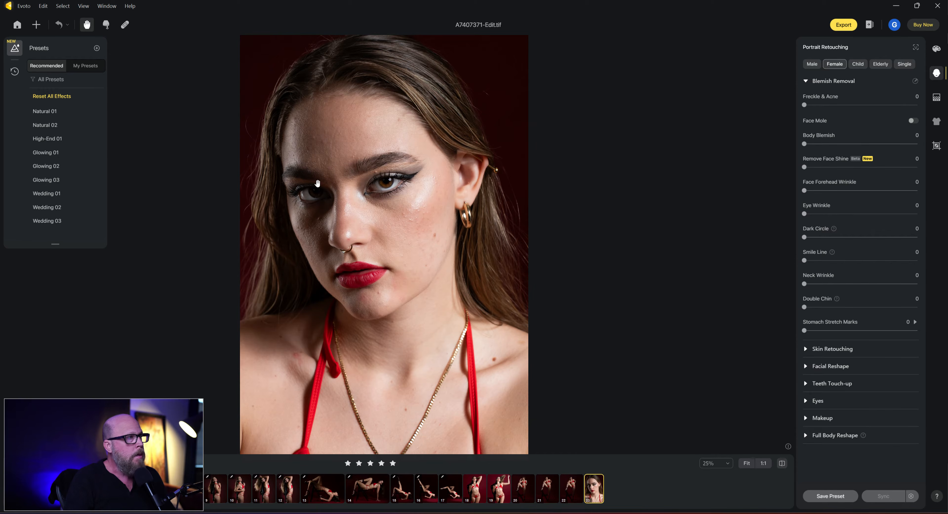
Apply the Natural 01 preset to the portrait and inspect the cheeks and nose up close.
{"action": "left_click", "coordinate": [48, 116]}
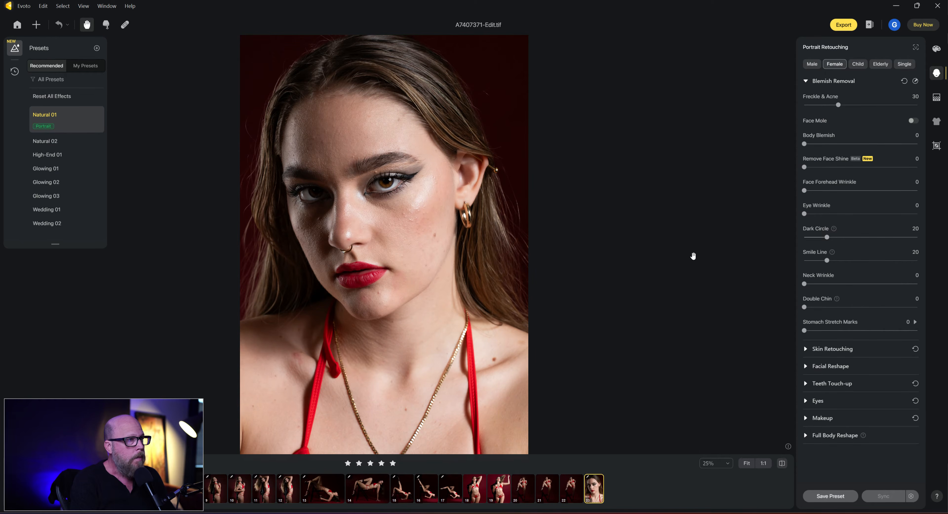
{"action": "scroll", "coordinate": [391, 243], "scroll_direction": "up", "scroll_amount": 5}
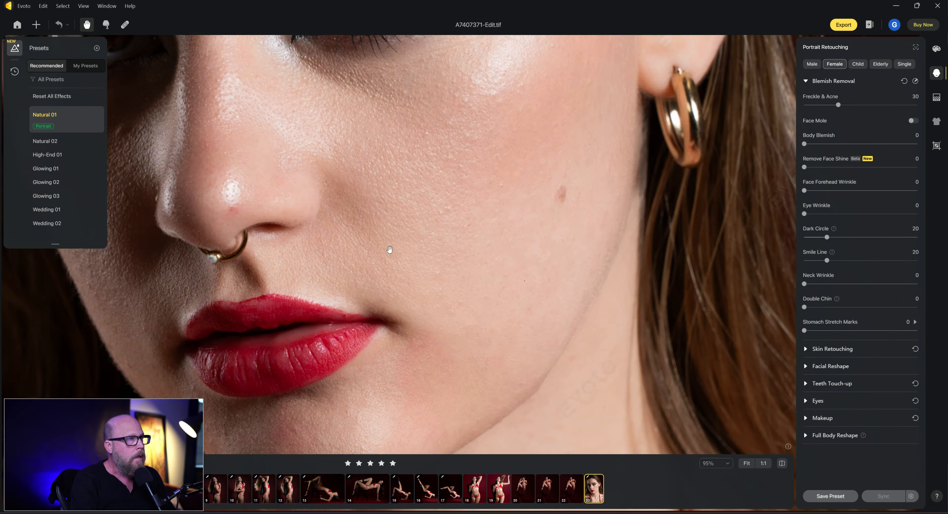
{"action": "scroll", "coordinate": [389, 249], "scroll_direction": "down", "scroll_amount": 5}
{"action": "scroll", "coordinate": [386, 247], "scroll_direction": "up", "scroll_amount": 2}
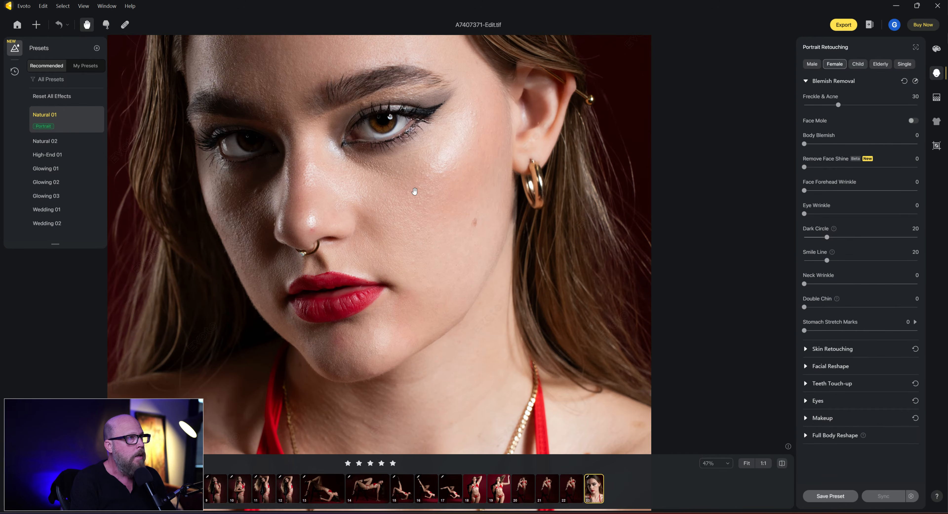
{"action": "left_click_drag", "start_coordinate": [118, 139], "coordinate": [166, 217]}
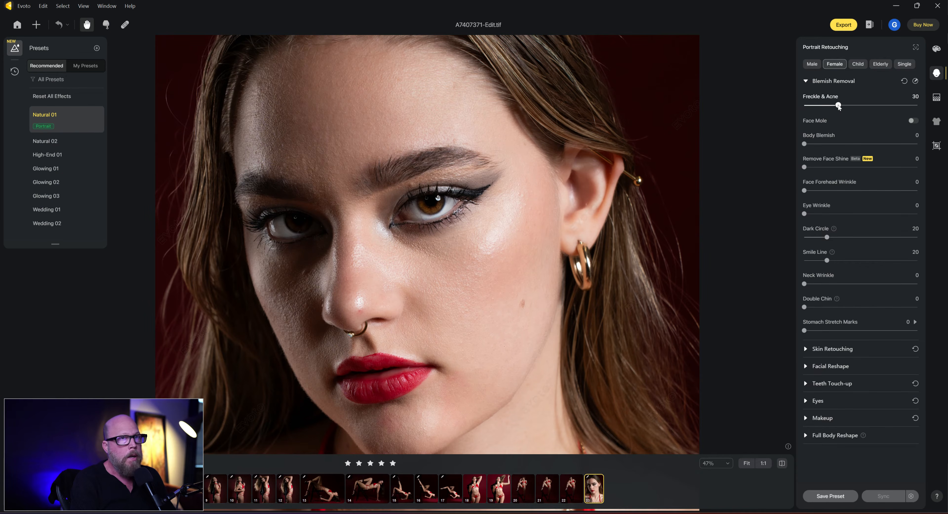
Set Freckle & Acne to 81 and Dark Circle to 99 for the face.
{"action": "left_click_drag", "start_coordinate": [839, 106], "coordinate": [872, 109]}
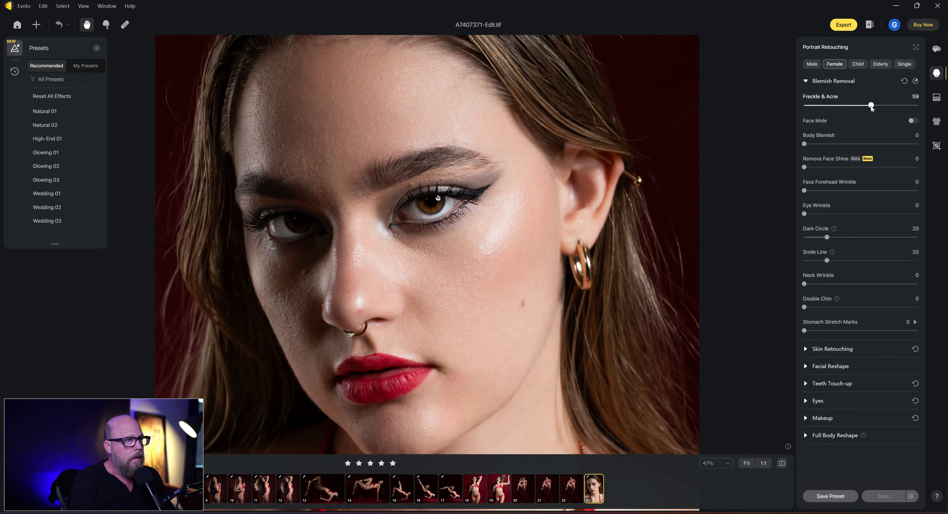
{"action": "left_click_drag", "start_coordinate": [872, 107], "coordinate": [897, 107]}
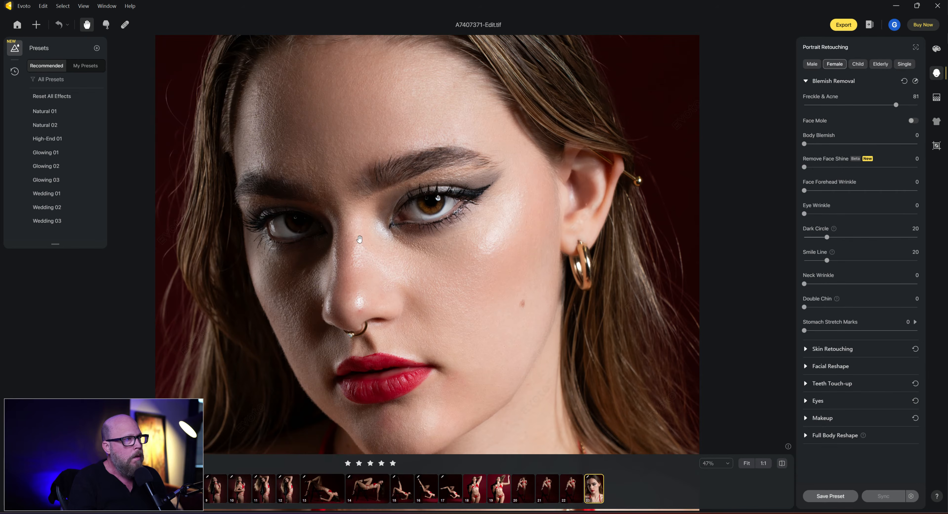
{"action": "left_click", "coordinate": [531, 331]}
{"action": "mouse_move", "coordinate": [530, 331]}
{"action": "left_mouse_down"}
{"action": "mouse_move", "coordinate": [527, 346]}
{"action": "mouse_move", "coordinate": [486, 362]}
{"action": "left_mouse_up"}
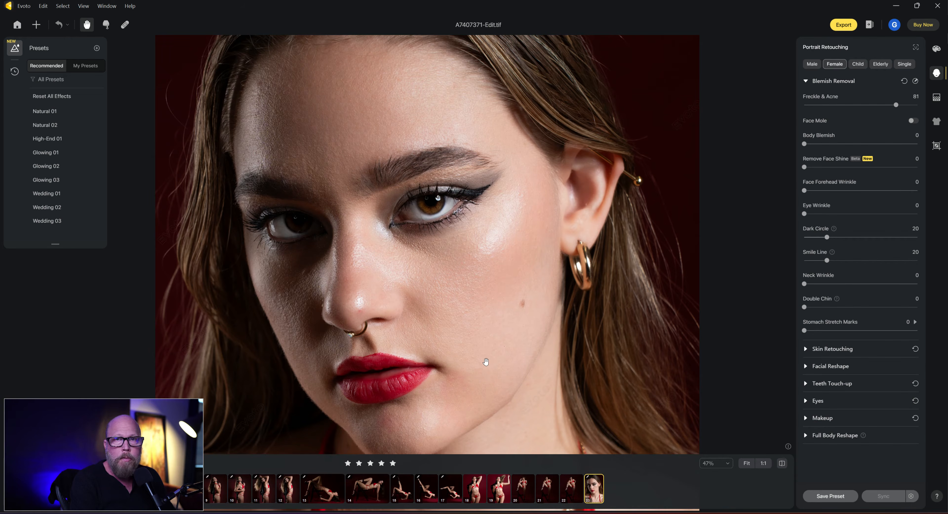
{"action": "left_click", "coordinate": [486, 362]}
{"action": "left_click_drag", "start_coordinate": [486, 362], "coordinate": [486, 362]}
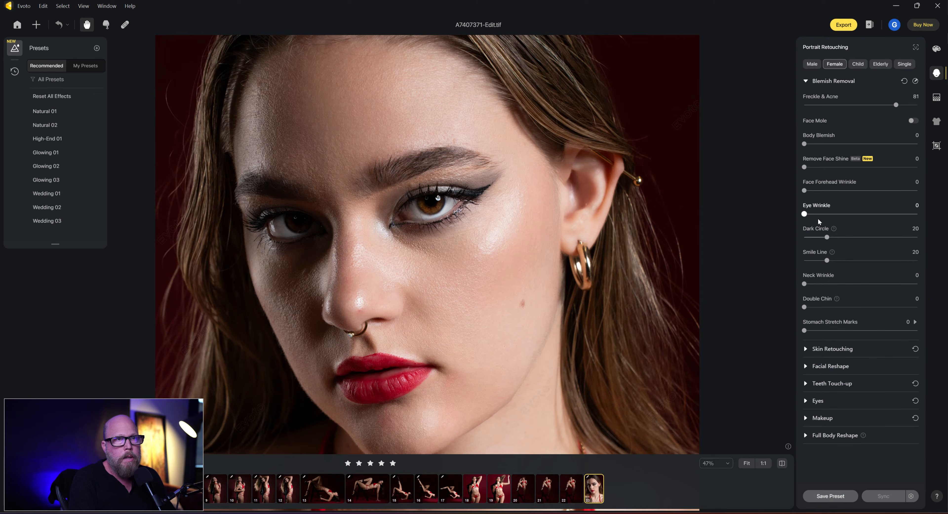
{"action": "left_click_drag", "start_coordinate": [828, 238], "coordinate": [914, 236]}
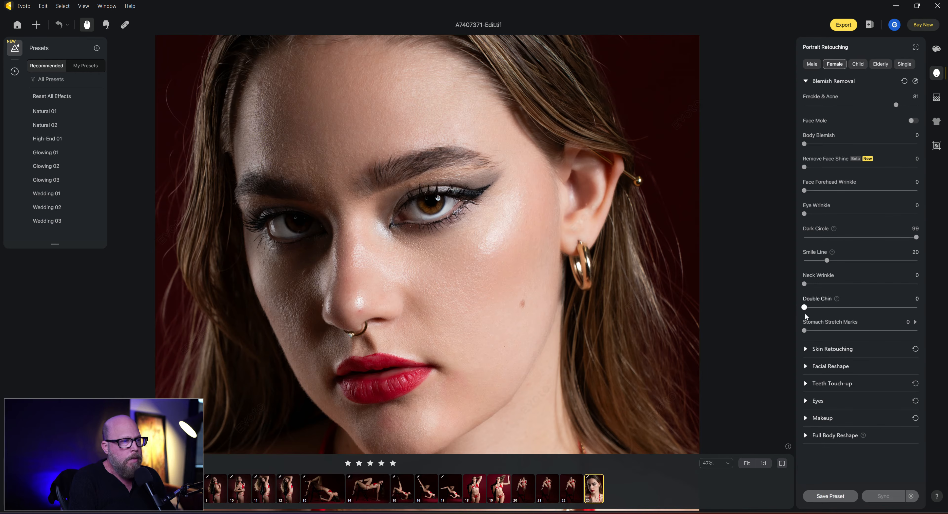
Expand the Skin Retouching settings and compare the retouched face with the original.
{"action": "left_click", "coordinate": [805, 349]}
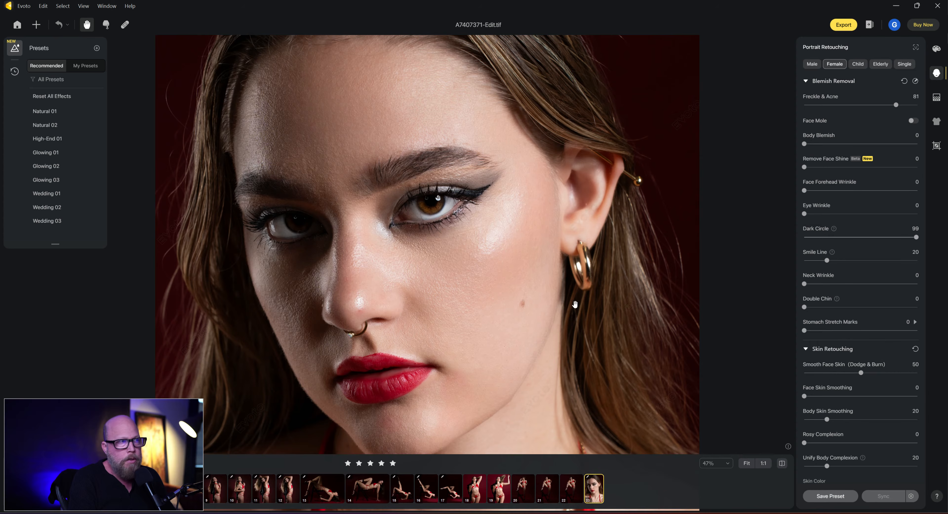
{"action": "left_click_drag", "start_coordinate": [483, 312], "coordinate": [507, 275]}
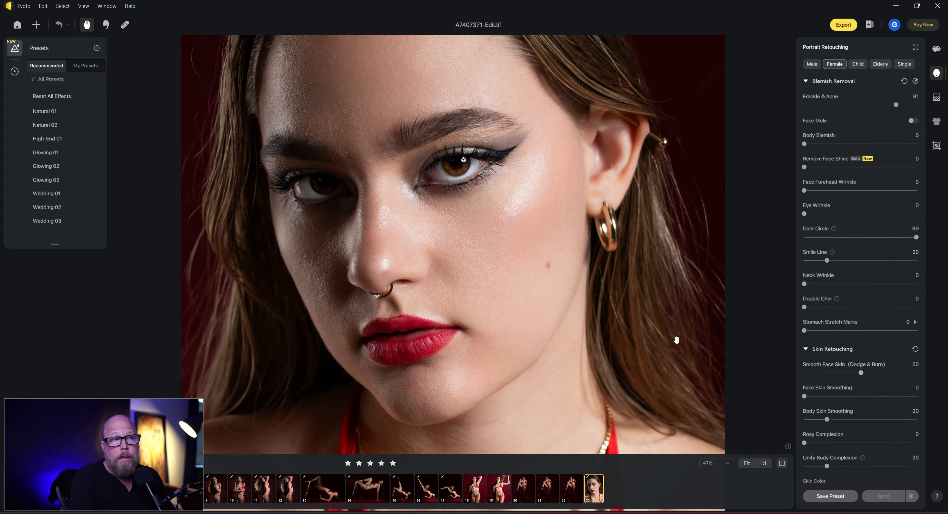
{"action": "key", "text": "backslash"}
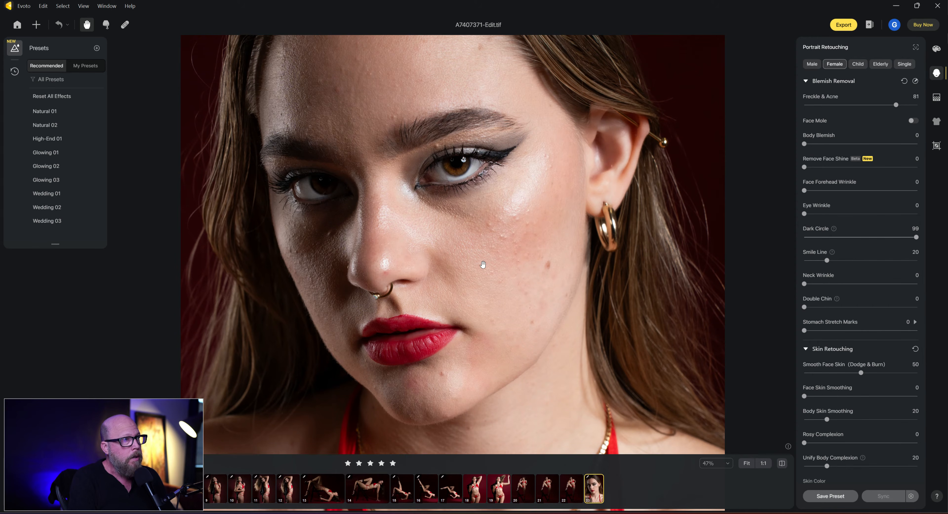
{"action": "key", "text": "backslash"}
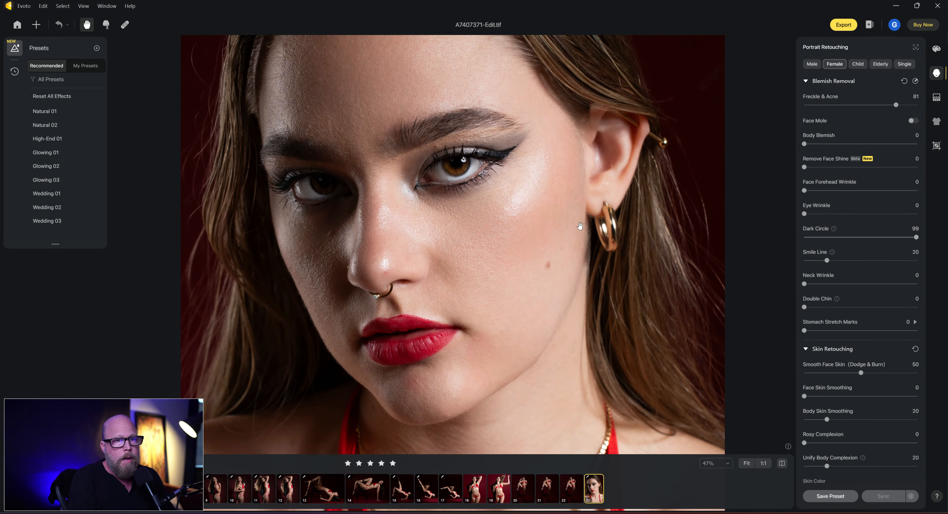
Try Smooth Face Skin (Dodge & Burn) at 0 and at 100, comparing the face with the original.
{"action": "left_click_drag", "start_coordinate": [858, 378], "coordinate": [802, 374]}
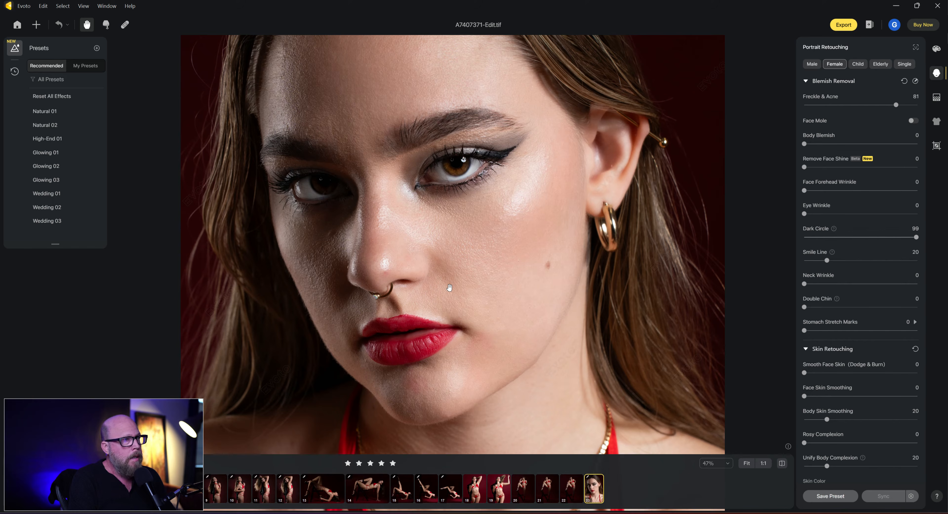
{"action": "scroll", "coordinate": [450, 288], "scroll_direction": "down", "scroll_amount": 3}
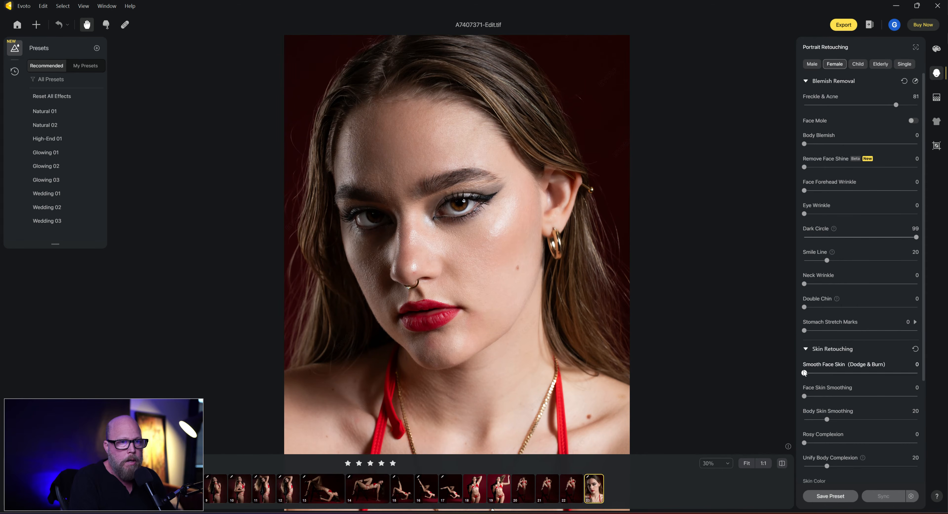
{"action": "left_click_drag", "start_coordinate": [816, 374], "coordinate": [919, 374]}
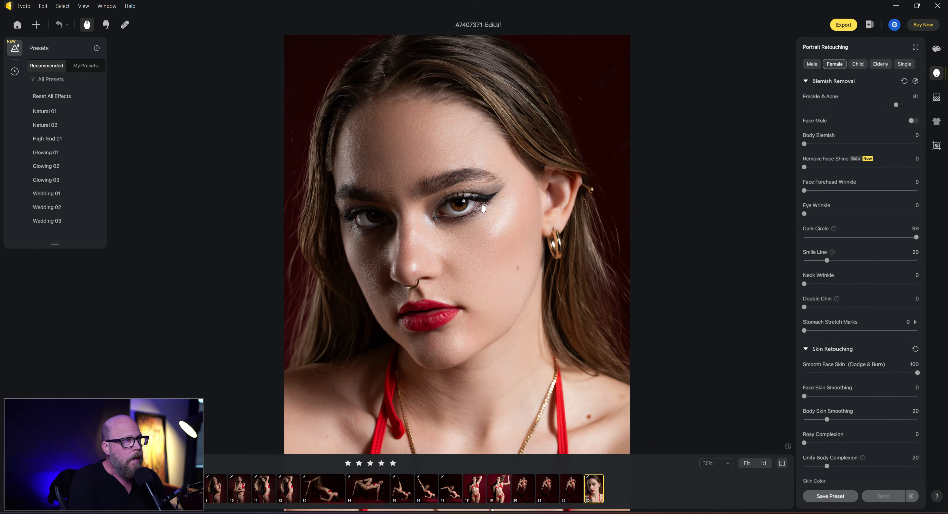
{"action": "key", "text": "backslash"}
{"action": "key", "text": "backslash"}
{"action": "left_click_drag", "start_coordinate": [918, 373], "coordinate": [809, 373]}
{"action": "left_click_drag", "start_coordinate": [746, 379], "coordinate": [740, 378]}
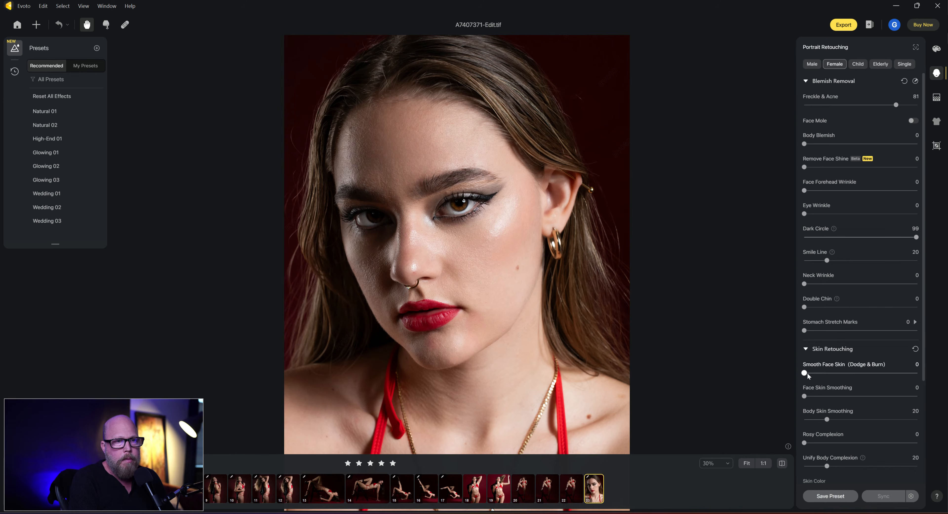
{"action": "mouse_move", "coordinate": [805, 396]}
{"action": "left_mouse_down"}
{"action": "mouse_move", "coordinate": [874, 398]}
{"action": "mouse_move", "coordinate": [778, 399]}
{"action": "mouse_move", "coordinate": [928, 375]}
{"action": "left_mouse_up"}
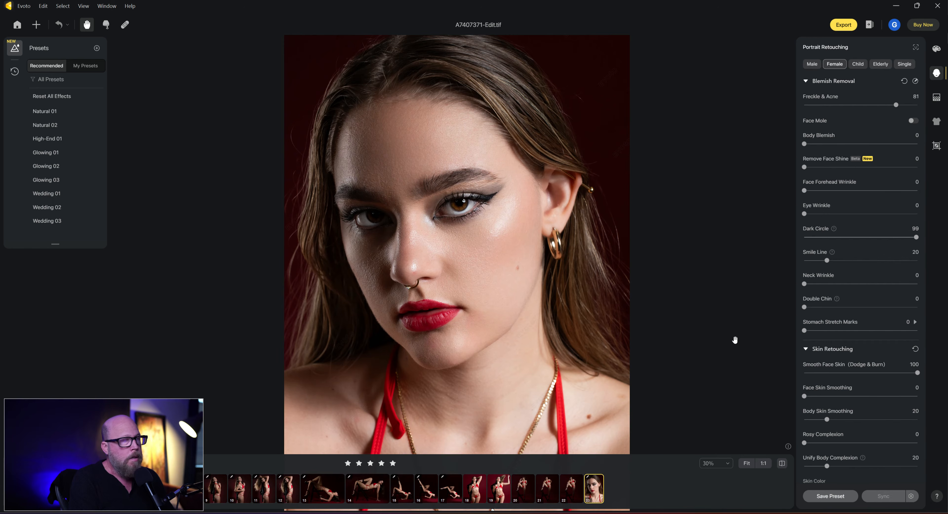
Set Smooth Face Skin (Dodge & Burn) to 71 and compare the portrait with the original.
{"action": "left_click_drag", "start_coordinate": [917, 373], "coordinate": [883, 383]}
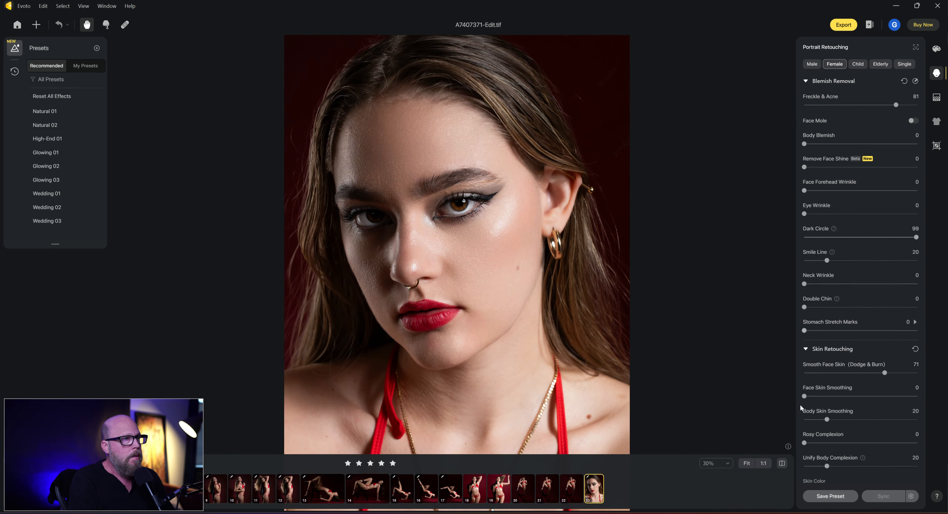
{"action": "key", "text": "backslash"}
{"action": "key", "text": "backslash"}
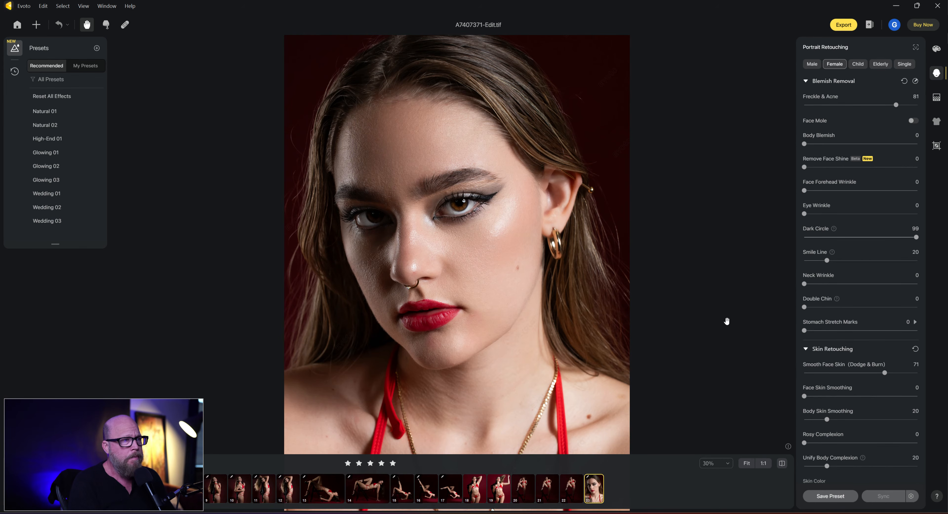
Try Remove Face Shine at 100, then set it to 16.
{"action": "mouse_move", "coordinate": [924, 258]}
{"action": "left_mouse_down"}
{"action": "mouse_move", "coordinate": [927, 313]}
{"action": "mouse_move", "coordinate": [945, 233]}
{"action": "left_mouse_up"}
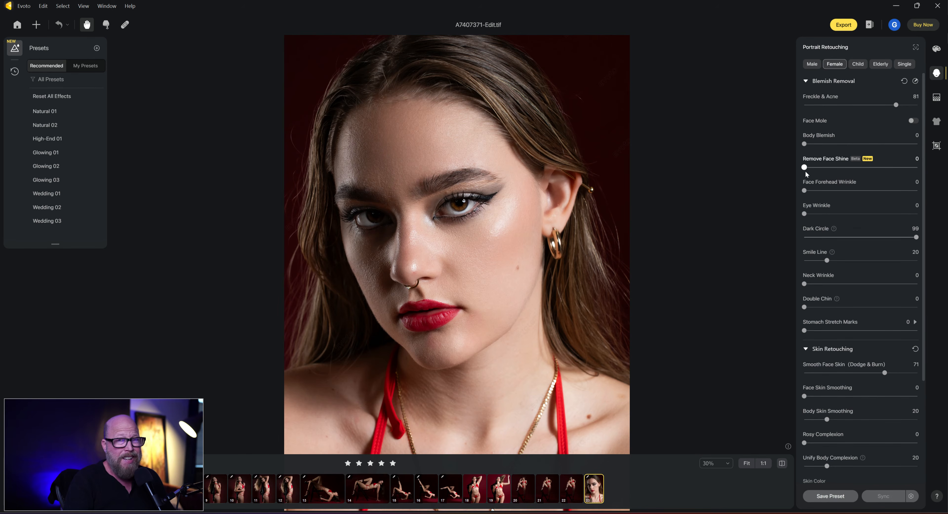
{"action": "left_click_drag", "start_coordinate": [805, 168], "coordinate": [923, 171]}
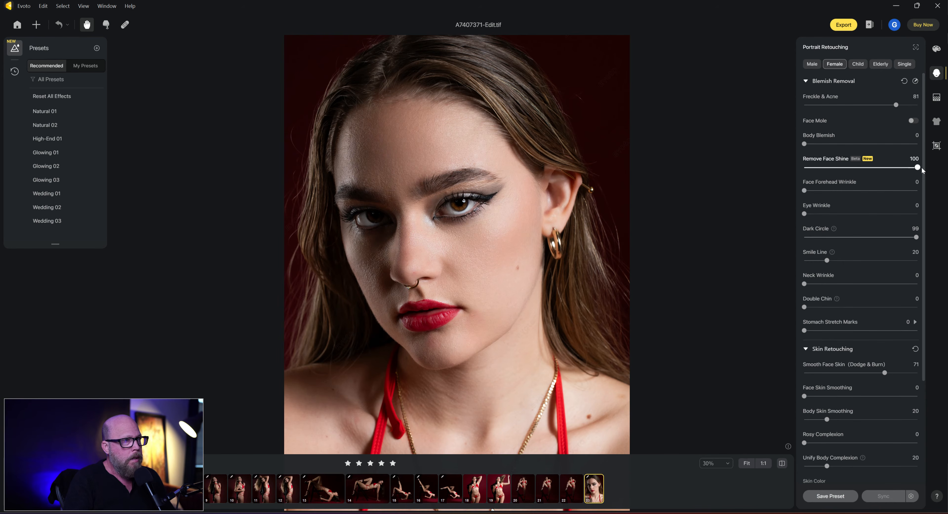
{"action": "left_click_drag", "start_coordinate": [918, 170], "coordinate": [823, 169]}
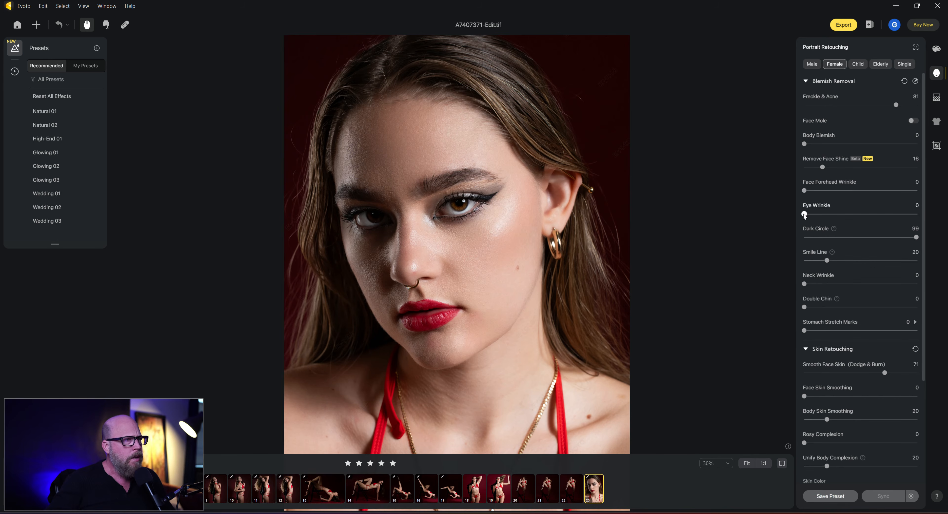
Try Eye Wrinkle at 76 and 15, then return it to 0.
{"action": "left_click_drag", "start_coordinate": [805, 215], "coordinate": [891, 216]}
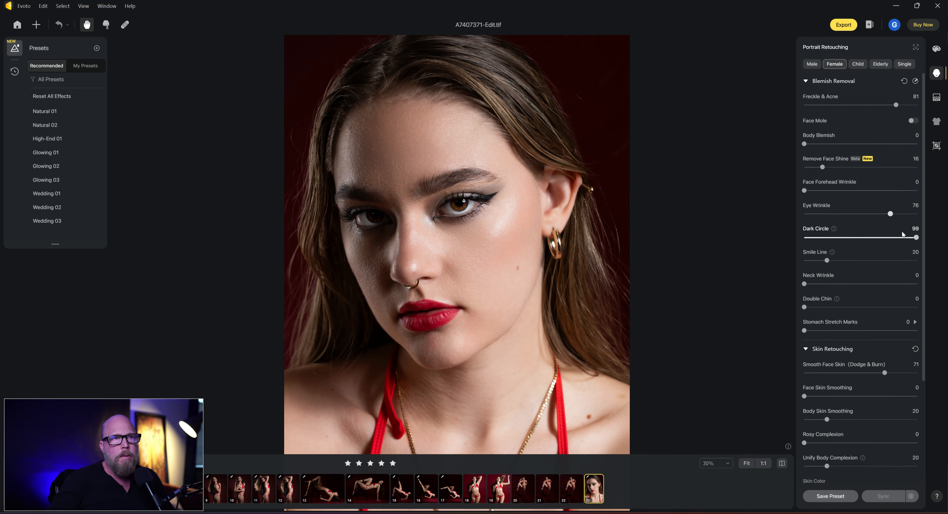
{"action": "left_click_drag", "start_coordinate": [891, 214], "coordinate": [821, 218]}
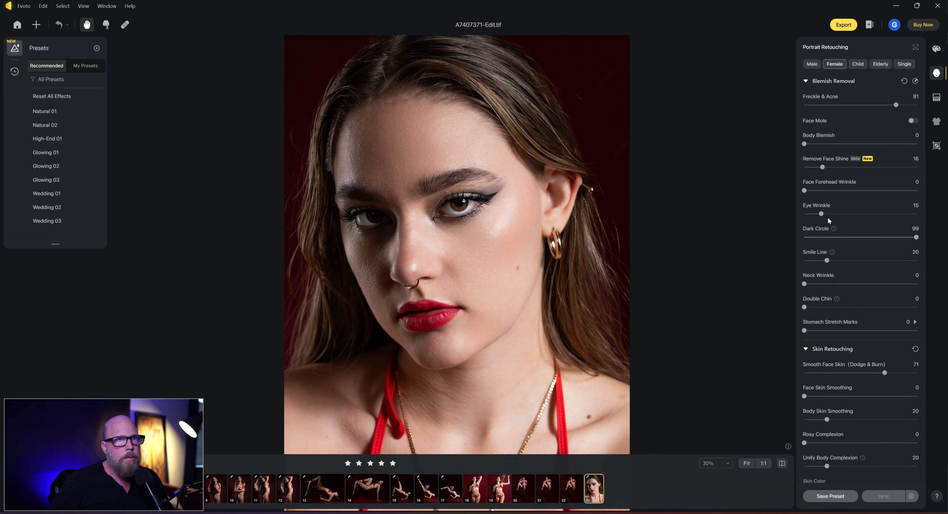
{"action": "left_click_drag", "start_coordinate": [822, 216], "coordinate": [784, 216]}
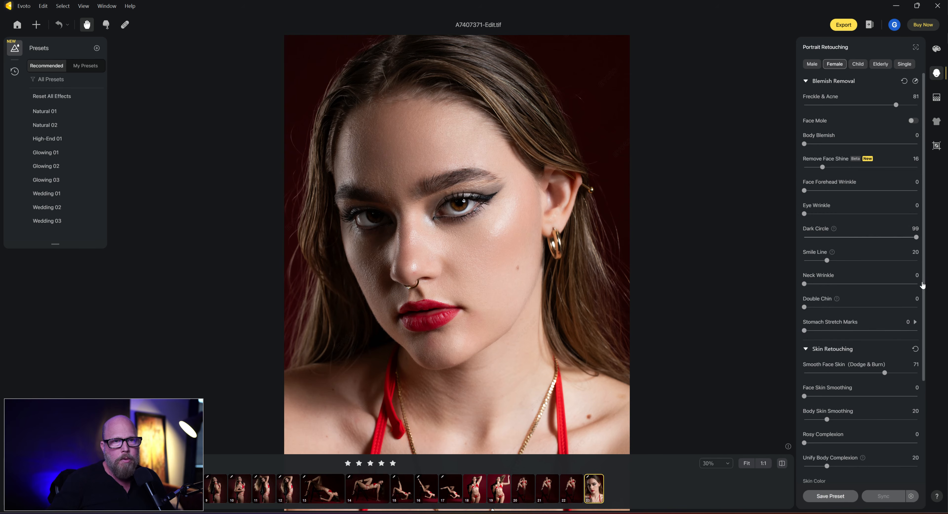
Set Face Skin Smoothing to 100 in the Skin Retouching settings.
{"action": "left_click_drag", "start_coordinate": [922, 285], "coordinate": [909, 389]}
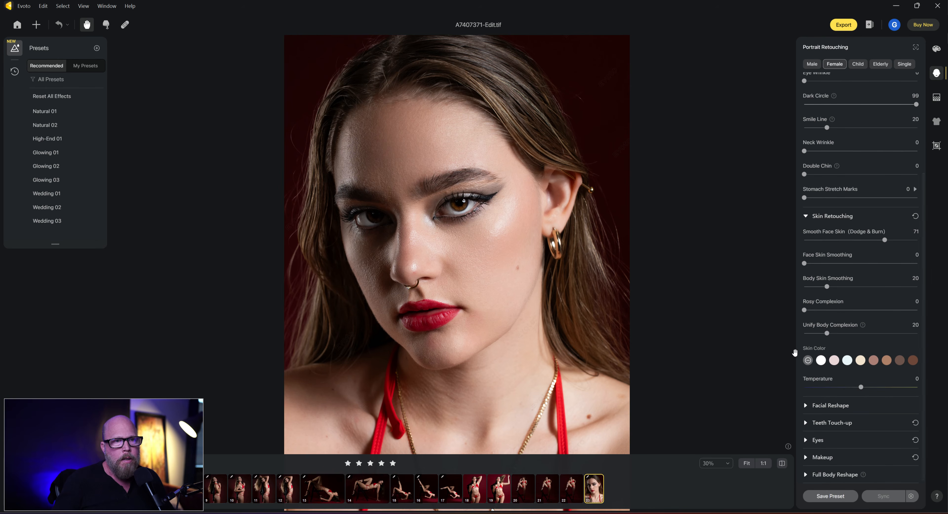
{"action": "scroll", "coordinate": [832, 158], "scroll_direction": "up", "scroll_amount": 3}
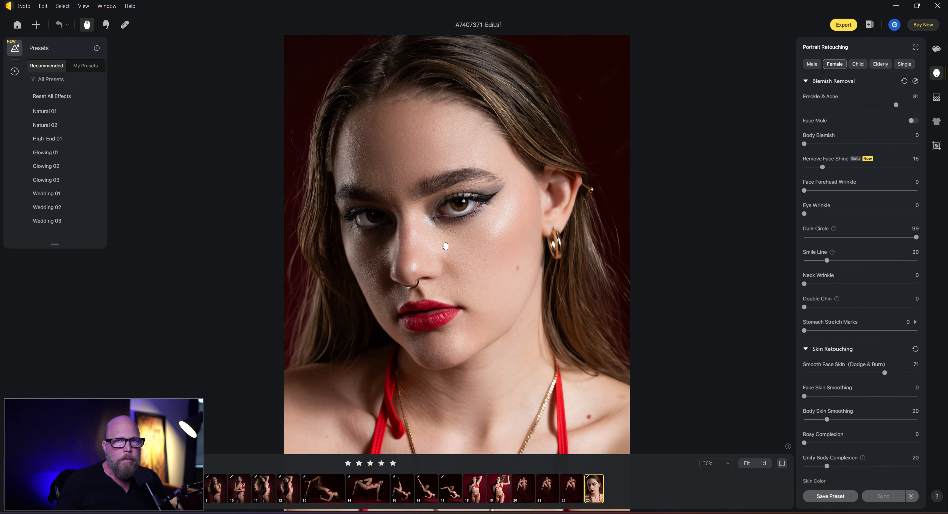
{"action": "scroll", "coordinate": [848, 328], "scroll_direction": "down", "scroll_amount": 3}
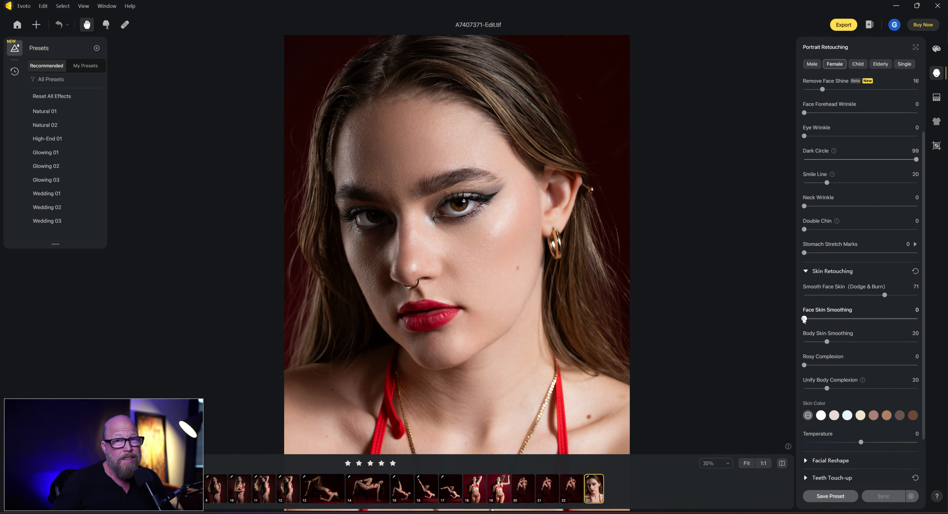
{"action": "left_click_drag", "start_coordinate": [805, 319], "coordinate": [927, 318]}
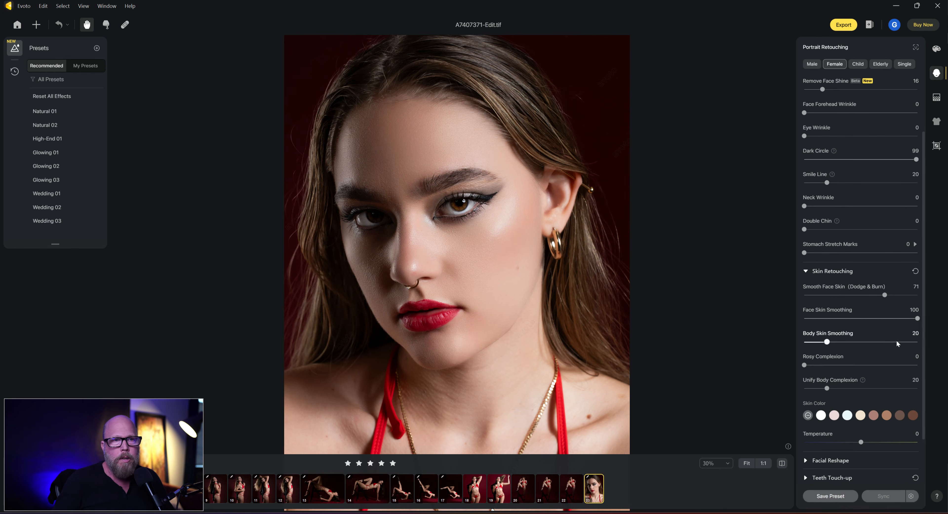
Set Face Skin Smoothing to 28 and Body Skin Smoothing to 30.
{"action": "left_click_drag", "start_coordinate": [918, 319], "coordinate": [836, 329]}
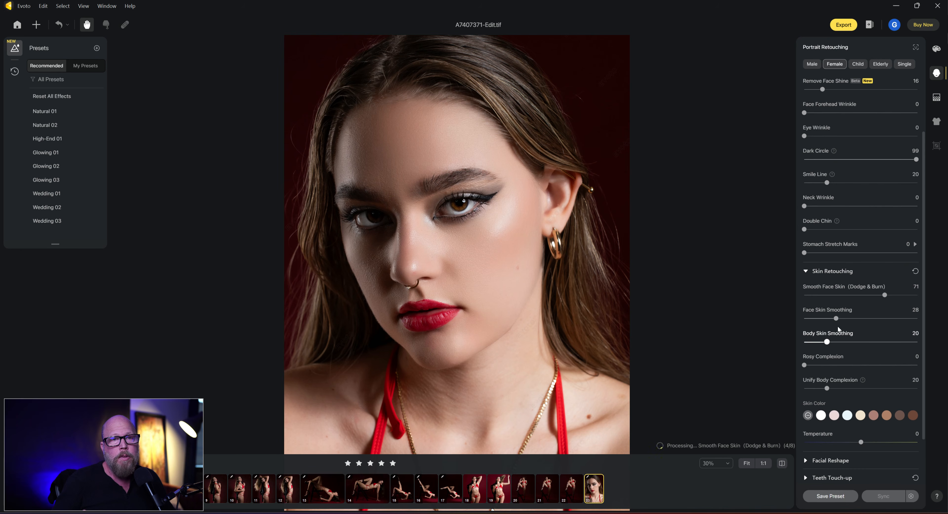
{"action": "scroll", "coordinate": [836, 324], "scroll_direction": "down", "scroll_amount": 1}
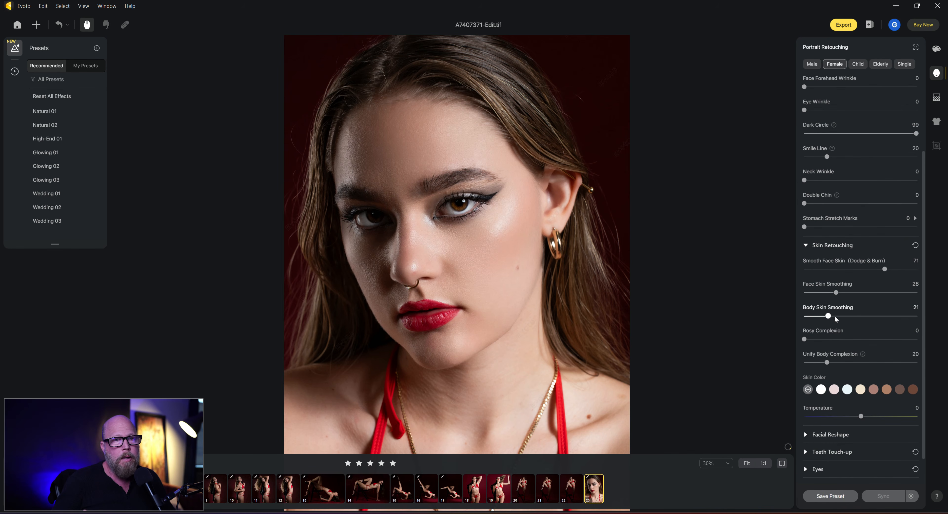
{"action": "left_click_drag", "start_coordinate": [836, 318], "coordinate": [847, 319]}
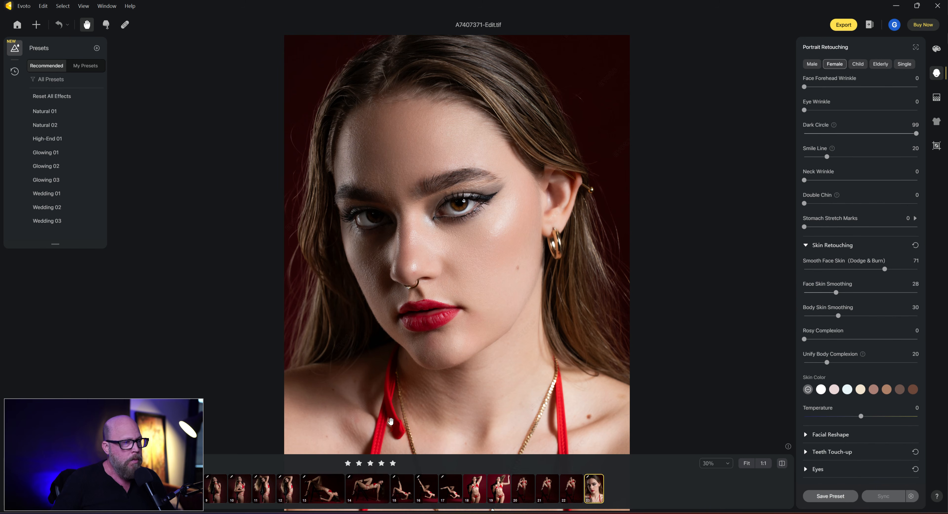
Set Face Skin Smoothing to 0 and review the whole portrait.
{"action": "left_click_drag", "start_coordinate": [838, 294], "coordinate": [788, 295]}
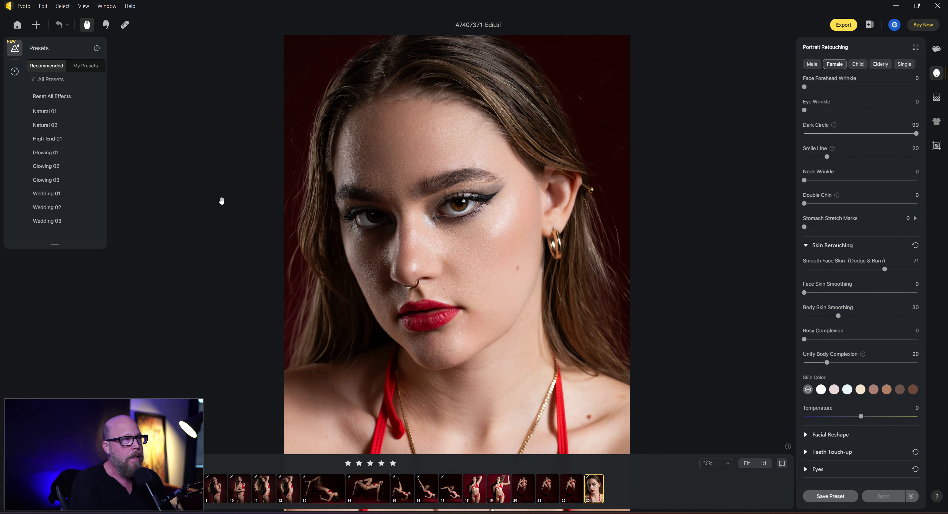
{"action": "key", "text": "ctrl+minus"}
{"action": "key", "text": "ctrl+minus"}
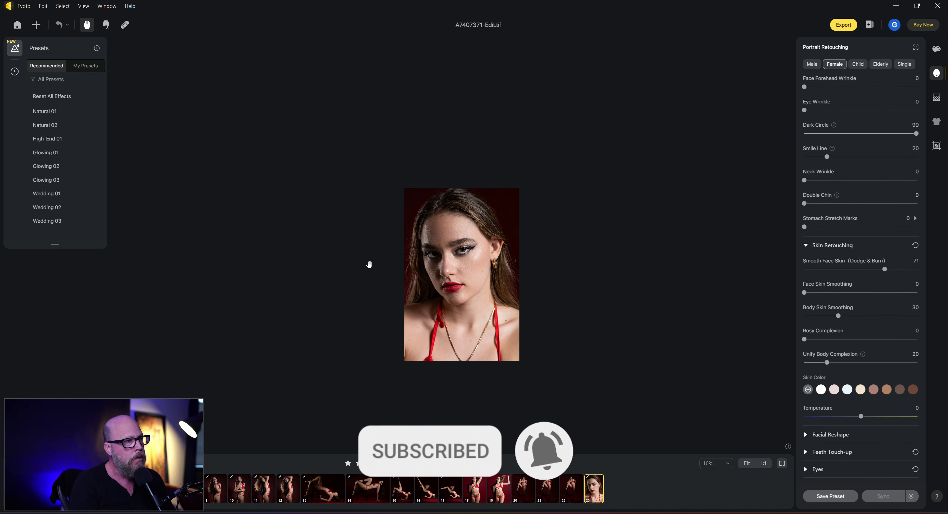
{"action": "key", "text": "ctrl+0"}
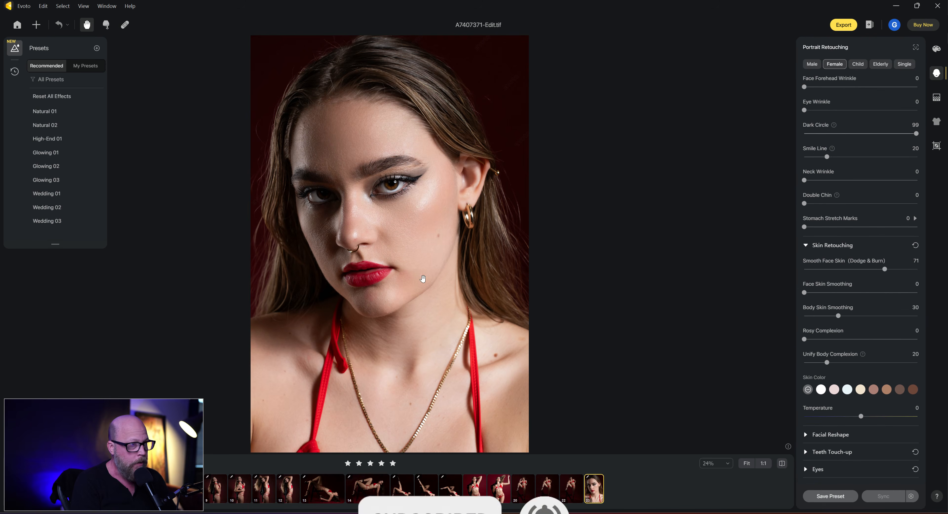